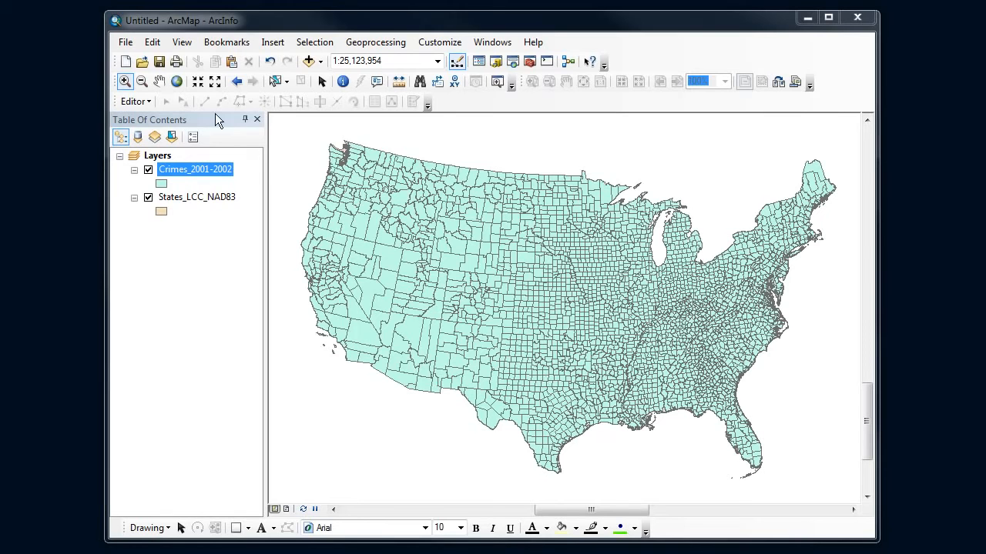
Open the Crimes_2001-2002 attribute table and examine the crime count fields for 2001 and 2002, including MURD01, ASSA01 and ASSA02.
{"action": "right_click", "coordinate": [202, 178]}
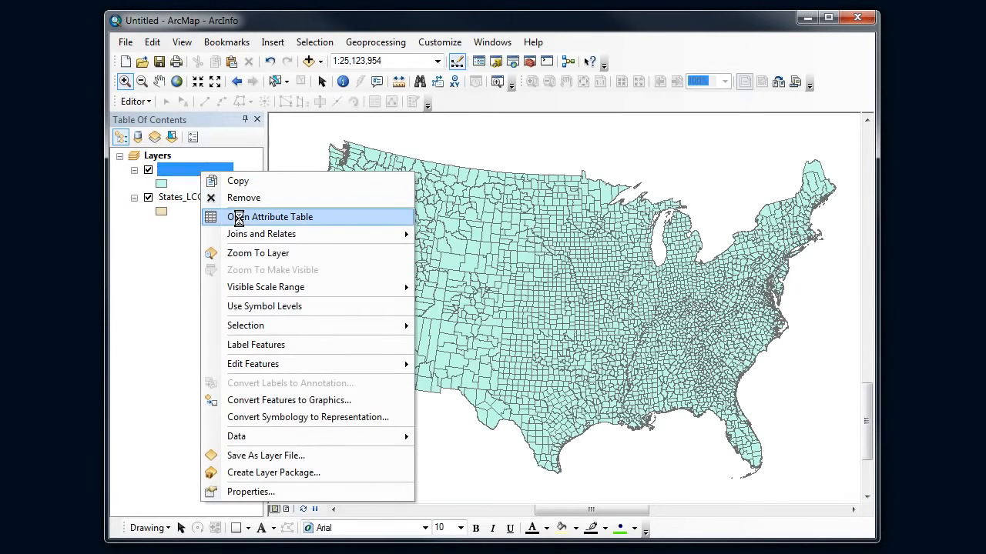
{"action": "left_click", "coordinate": [240, 220]}
{"action": "left_click_drag", "start_coordinate": [416, 85], "coordinate": [420, 86]}
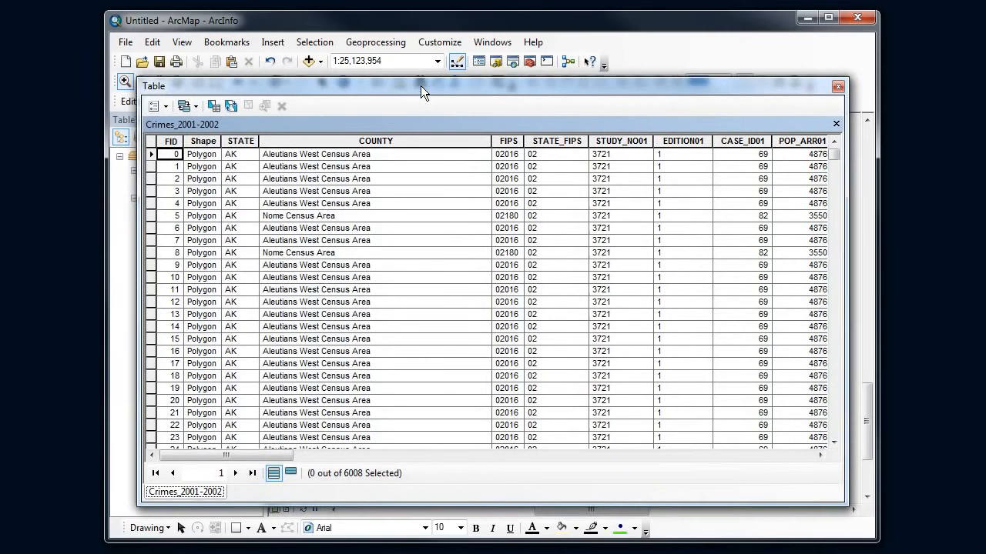
{"action": "left_click_drag", "start_coordinate": [266, 452], "coordinate": [414, 454]}
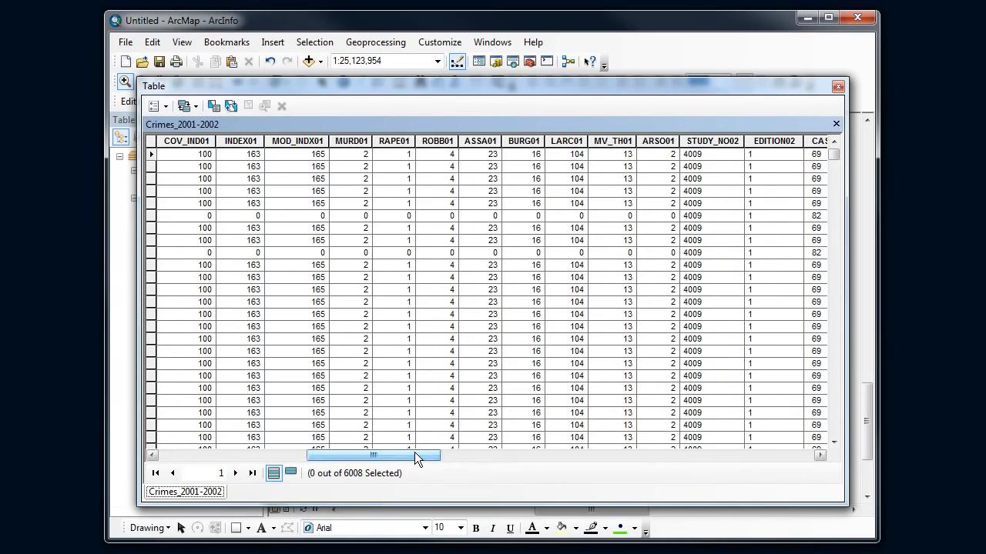
{"action": "left_click", "coordinate": [351, 141]}
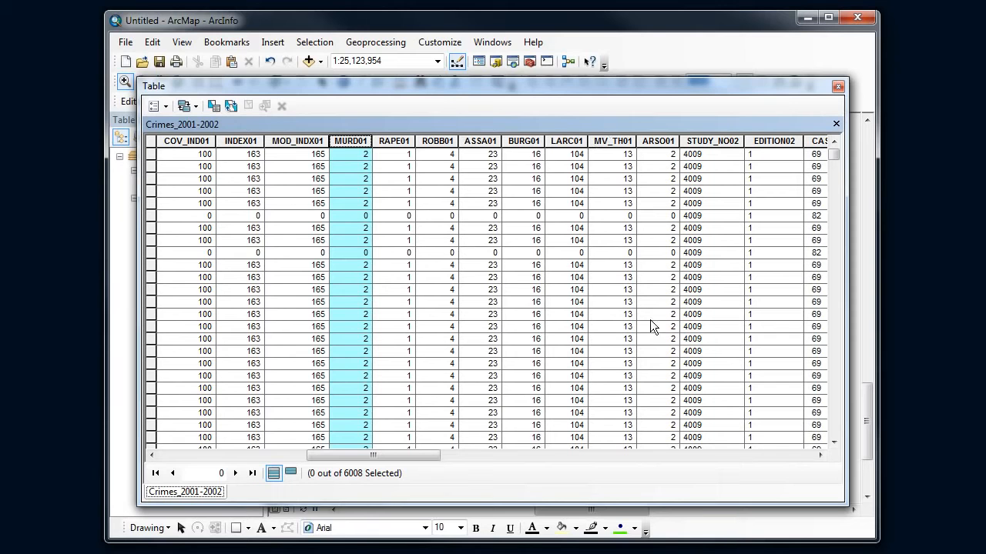
{"action": "left_click", "coordinate": [475, 141]}
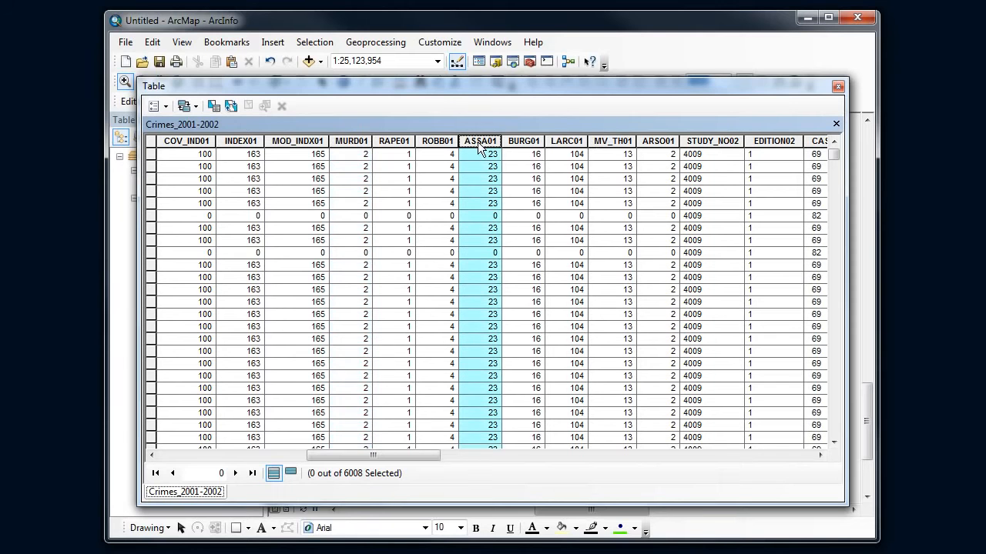
{"action": "left_click_drag", "start_coordinate": [377, 455], "coordinate": [584, 448]}
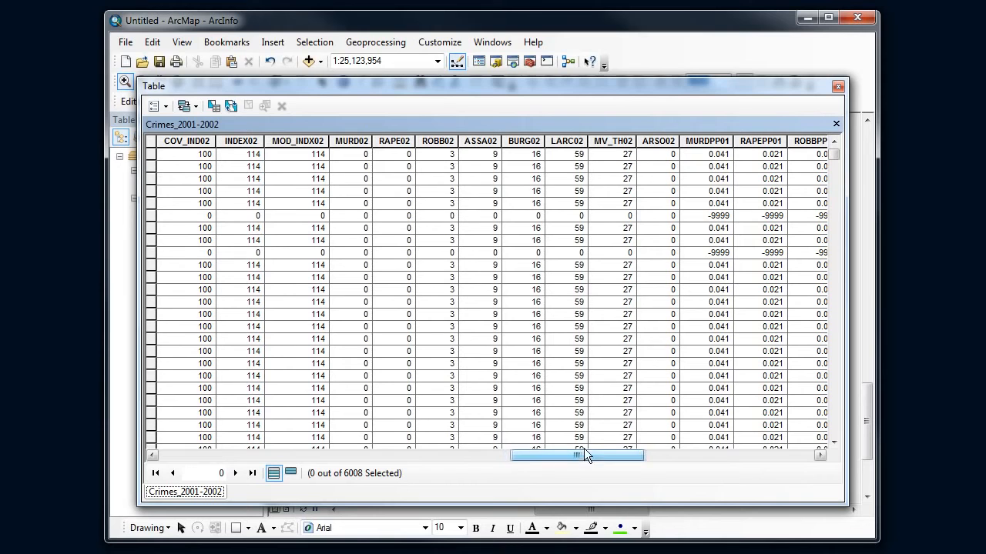
{"action": "left_click", "coordinate": [478, 141]}
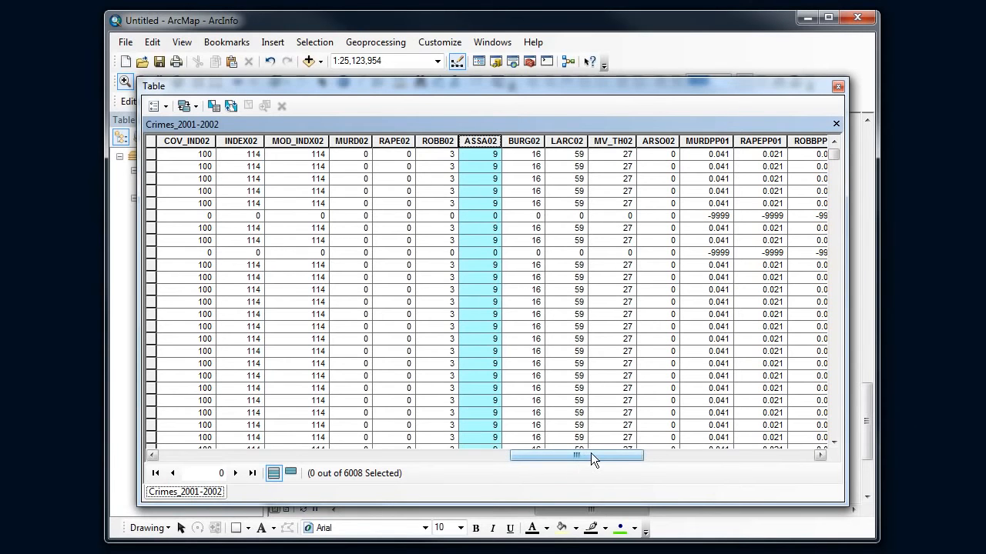
Examine the per-population crime rate fields from BURGPP01 to ARSOPP02, check a -9999 record in ARSOPP02, and close the table.
{"action": "left_click_drag", "start_coordinate": [591, 452], "coordinate": [656, 452]}
{"action": "left_click", "coordinate": [628, 146]}
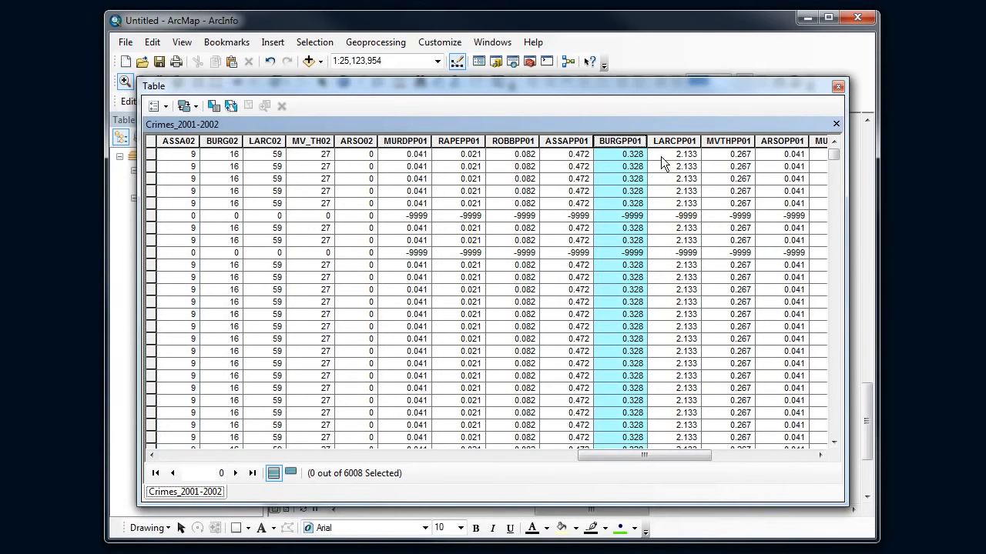
{"action": "left_click_drag", "start_coordinate": [690, 454], "coordinate": [767, 453]}
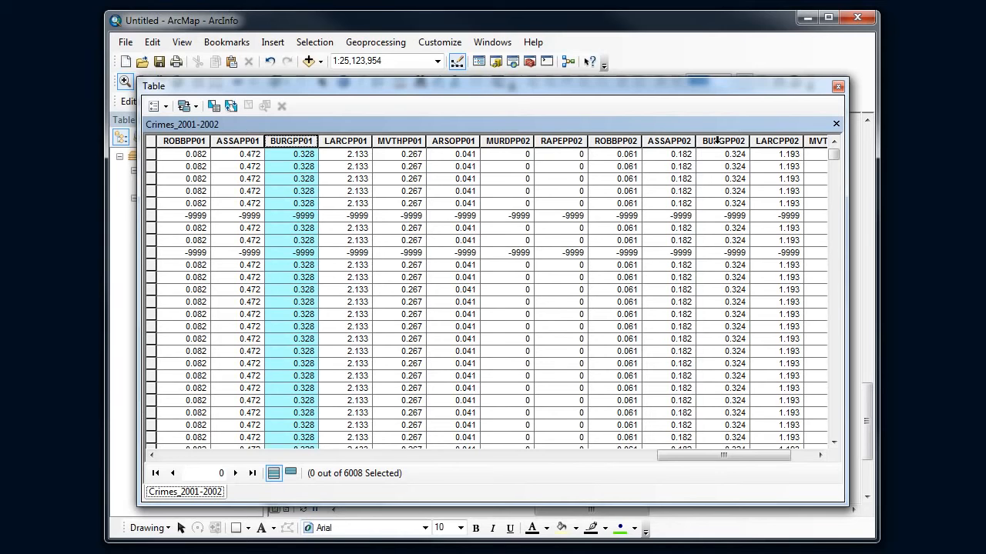
{"action": "left_click_drag", "start_coordinate": [753, 455], "coordinate": [773, 456]}
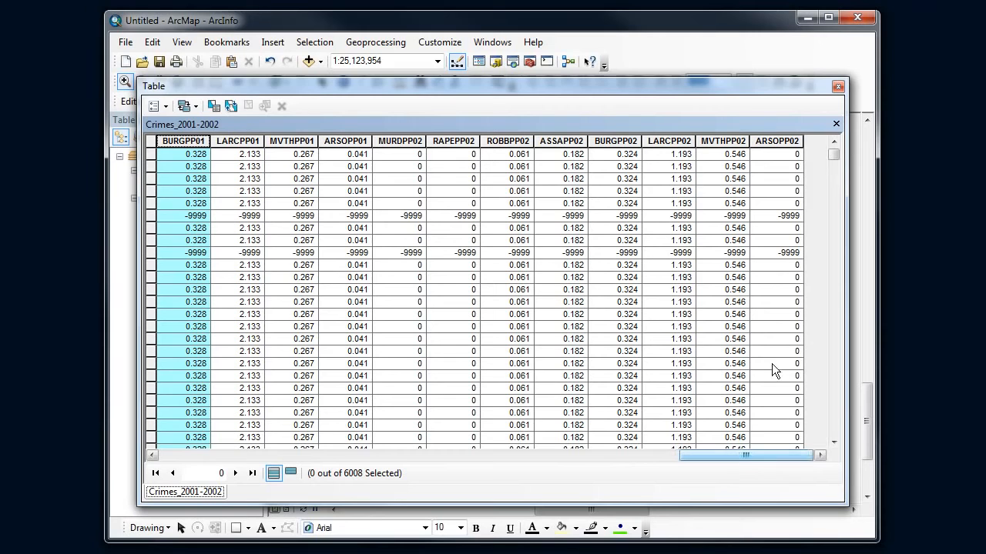
{"action": "left_click", "coordinate": [769, 139]}
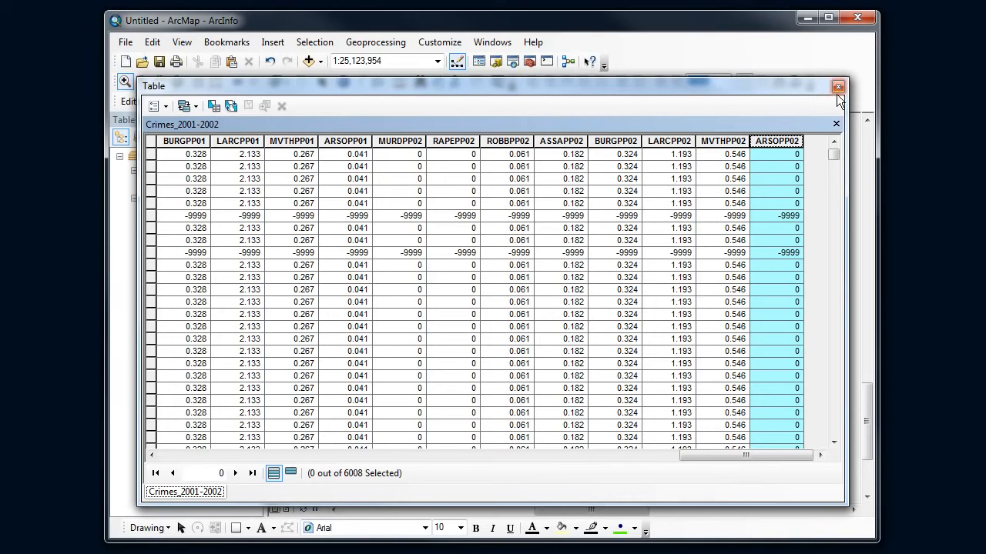
{"action": "left_click", "coordinate": [772, 214]}
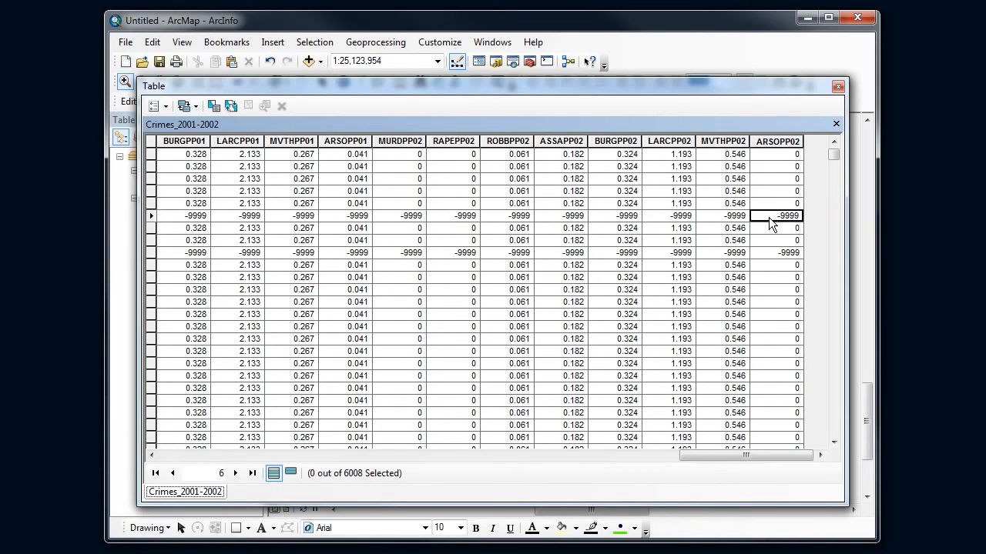
{"action": "left_click", "coordinate": [837, 87]}
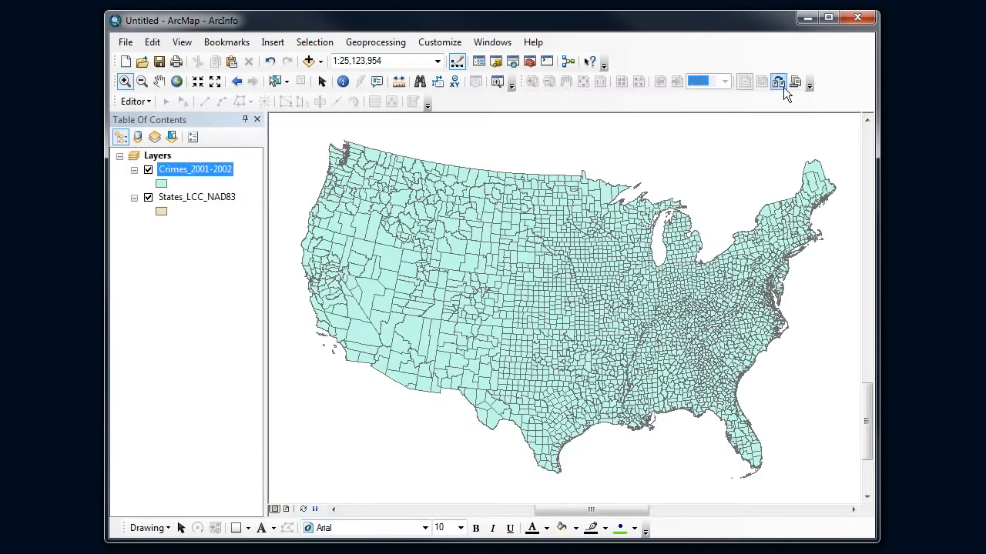
Set the Crimes_2001-2002 layer's symbology to graduated colors with ARSOPP02 as the value field, keeping the light-to-dark red color ramp.
{"action": "right_click", "coordinate": [184, 170]}
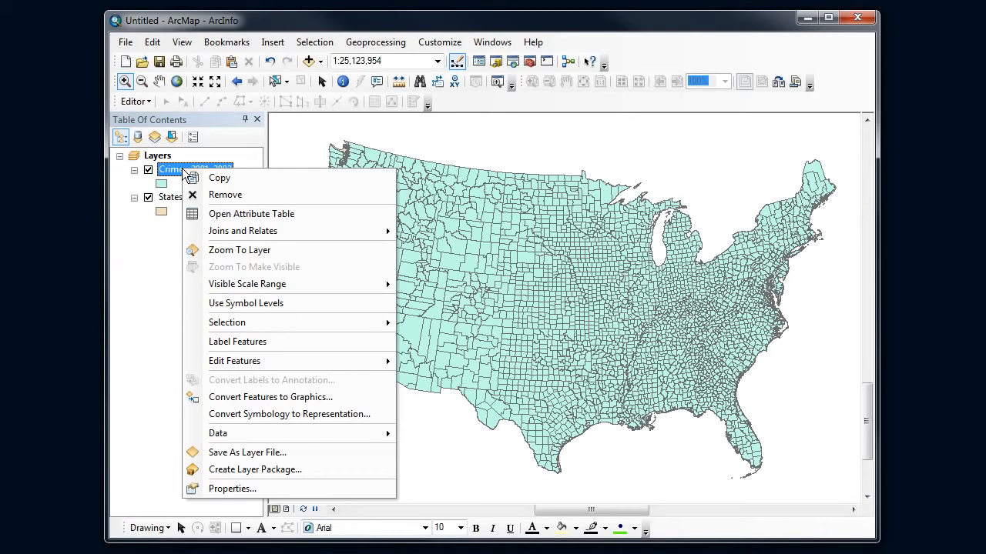
{"action": "right_click", "coordinate": [168, 170]}
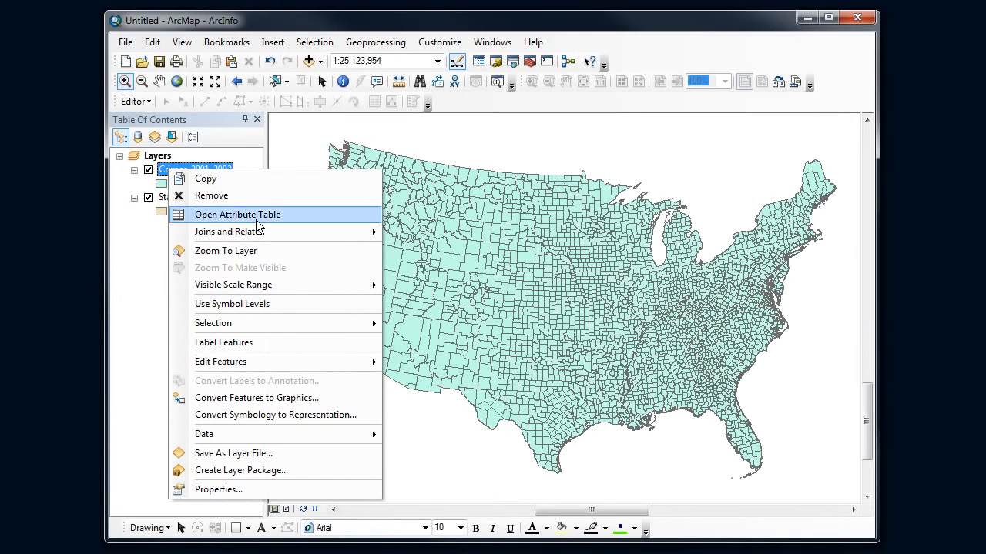
{"action": "left_click", "coordinate": [240, 490]}
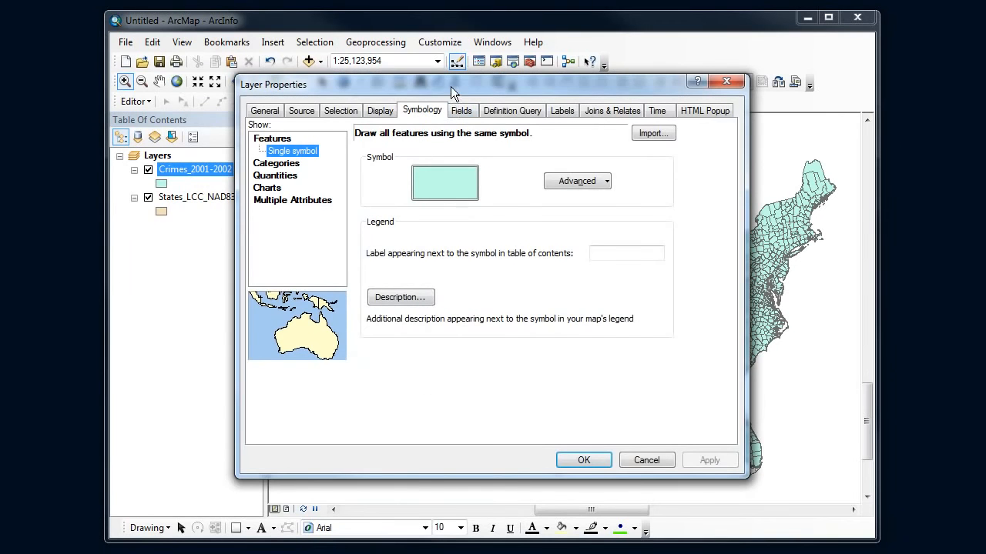
{"action": "left_click_drag", "start_coordinate": [451, 93], "coordinate": [447, 99]}
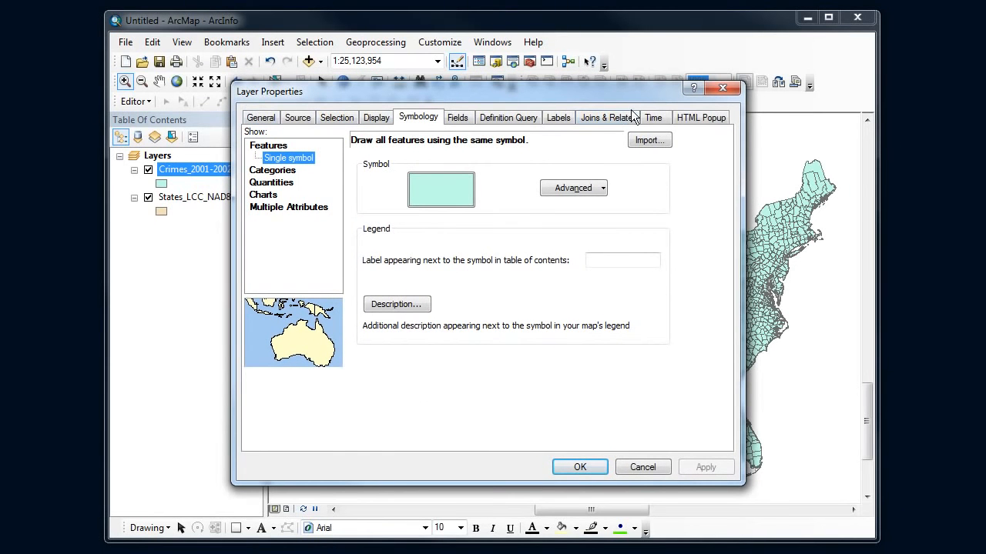
{"action": "left_click", "coordinate": [418, 121]}
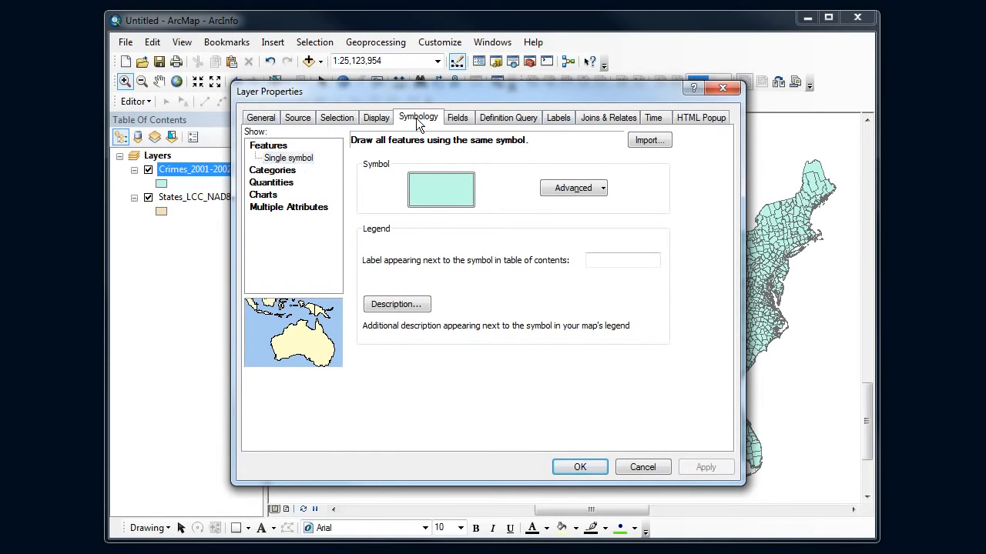
{"action": "left_click", "coordinate": [283, 185]}
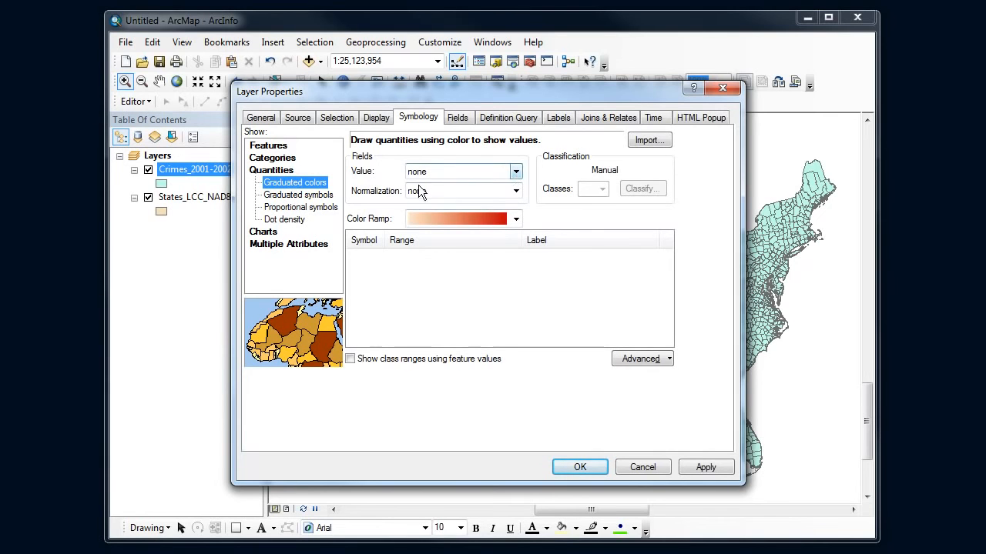
{"action": "left_click", "coordinate": [515, 170]}
{"action": "left_click_drag", "start_coordinate": [515, 206], "coordinate": [516, 344]}
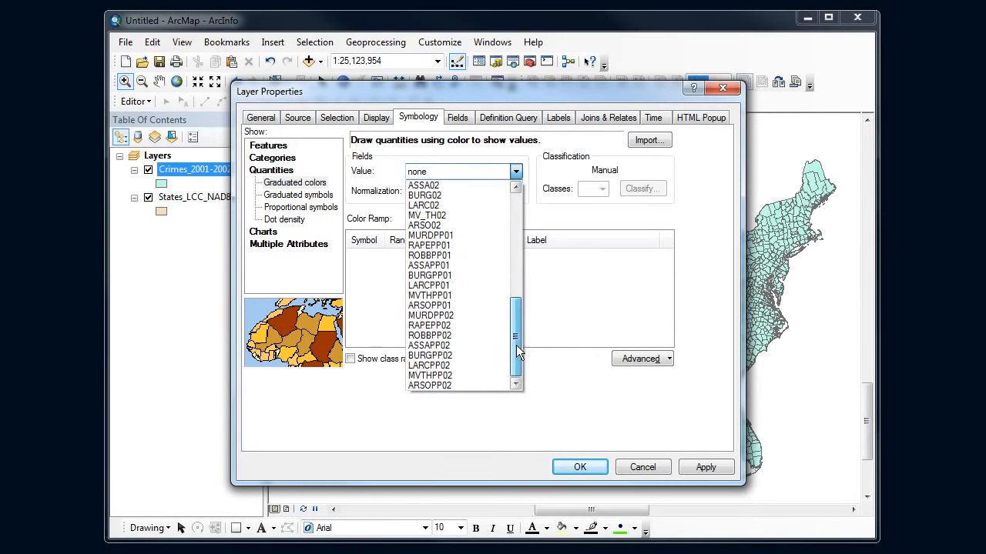
{"action": "left_click", "coordinate": [447, 386]}
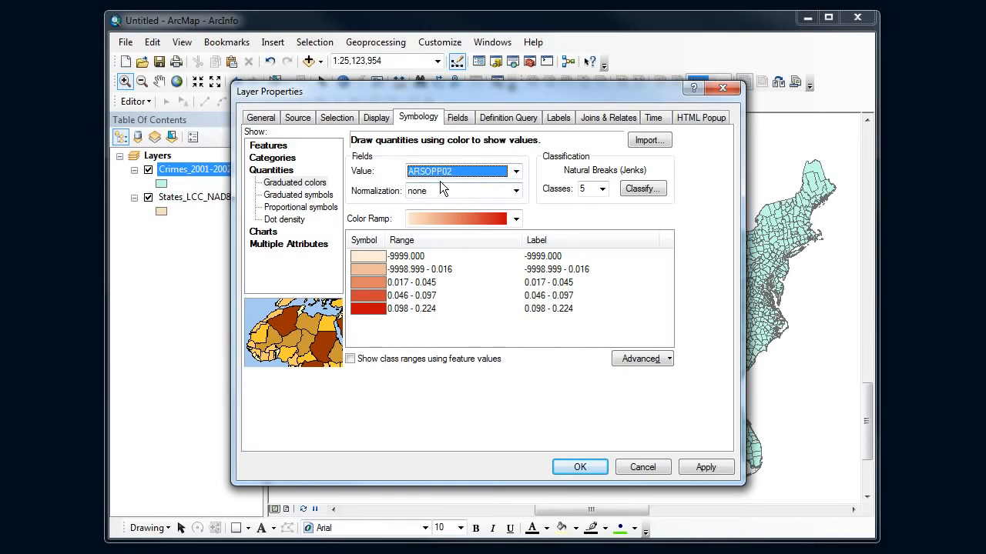
{"action": "left_click", "coordinate": [515, 219]}
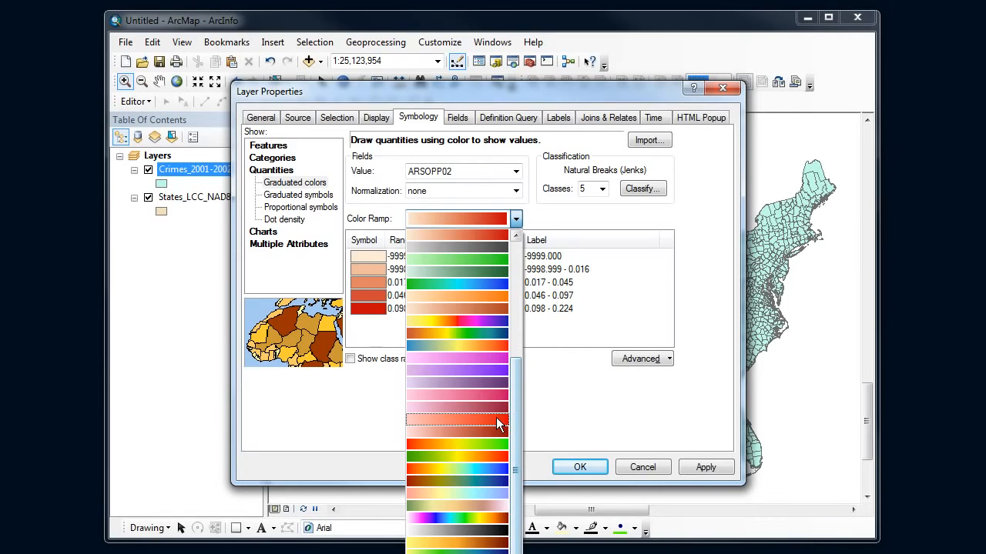
{"action": "left_click", "coordinate": [520, 223]}
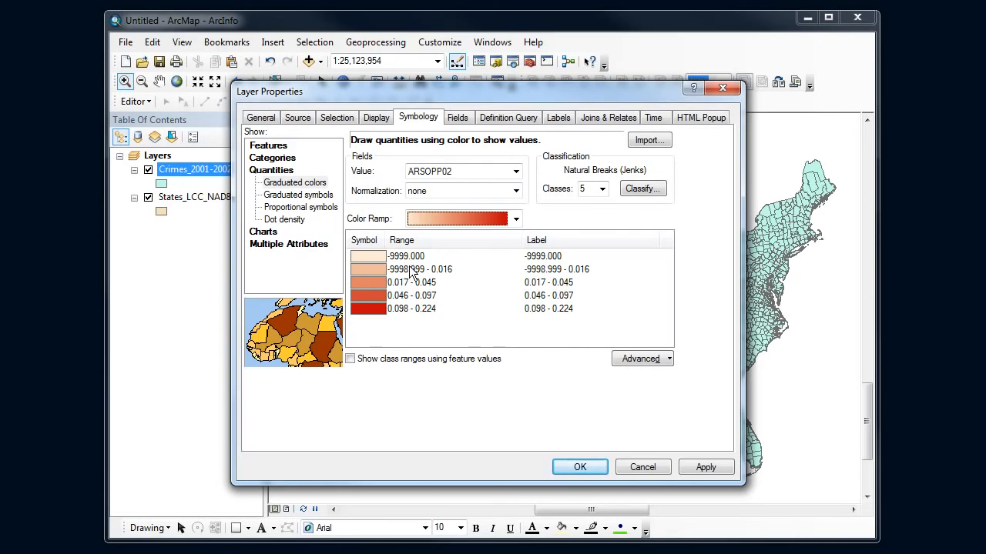
Exclude records where "ARSOPP02" = -9999 from the five-class Natural Breaks classification and apply the symbology to the map.
{"action": "left_click", "coordinate": [644, 189]}
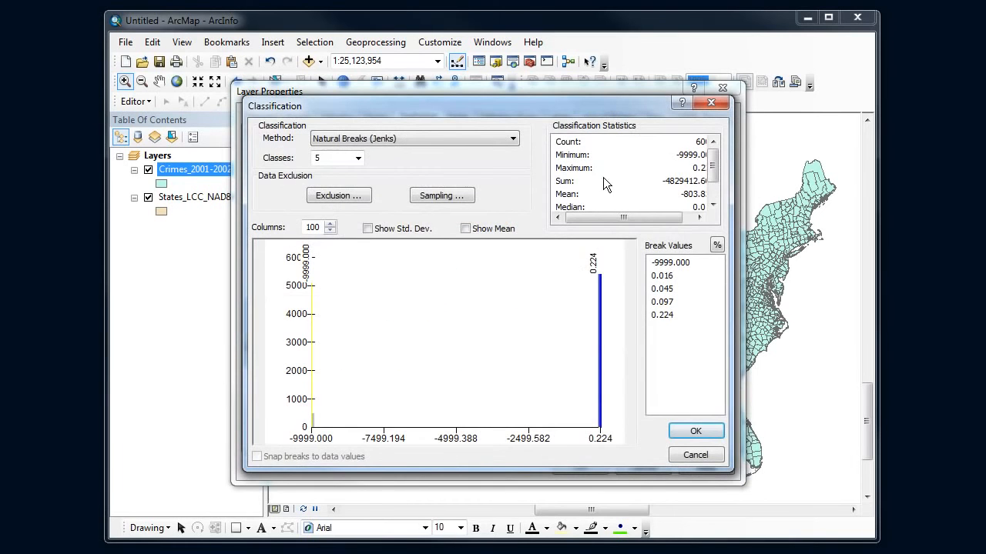
{"action": "left_click", "coordinate": [322, 196]}
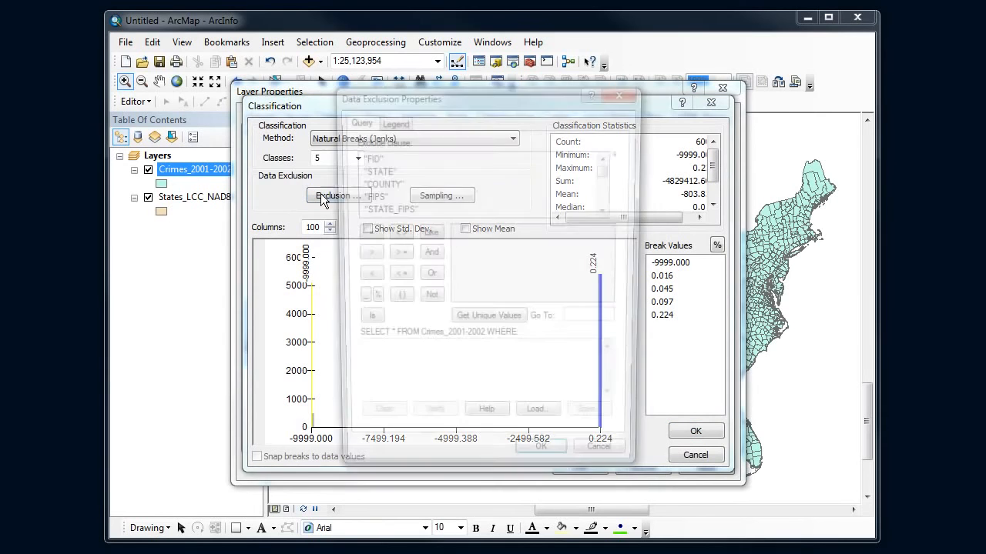
{"action": "left_click_drag", "start_coordinate": [611, 173], "coordinate": [614, 204]}
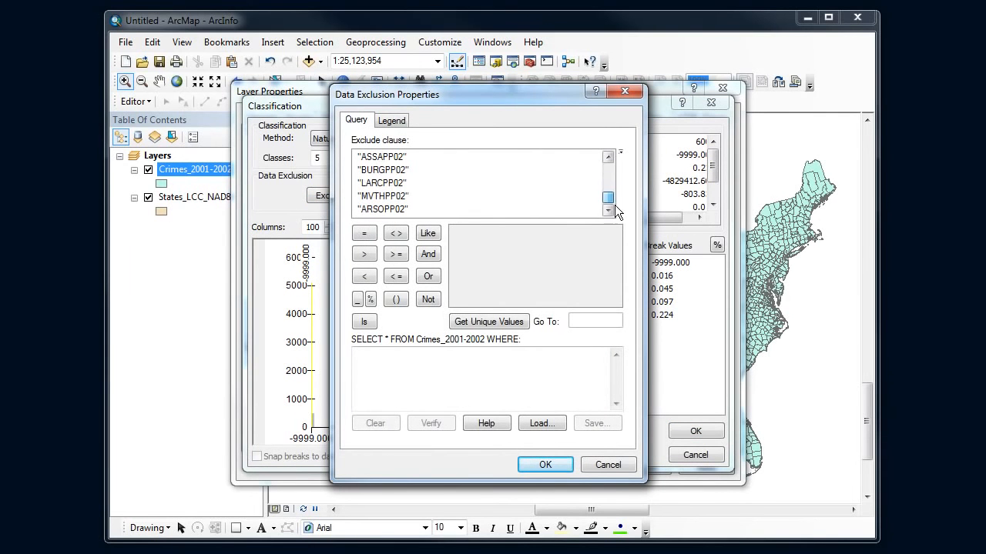
{"action": "double_click", "coordinate": [378, 208]}
{"action": "left_click", "coordinate": [365, 235]}
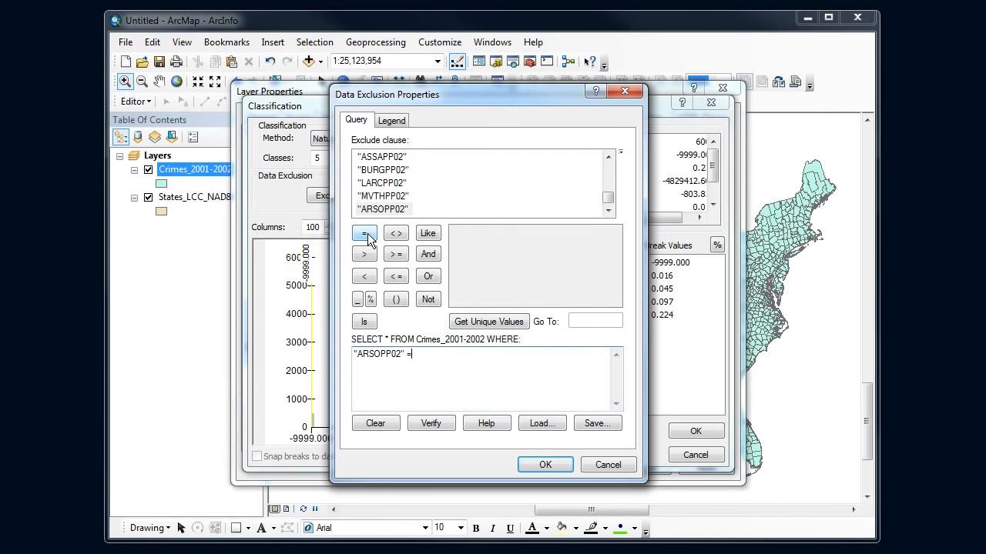
{"action": "left_click", "coordinate": [483, 323]}
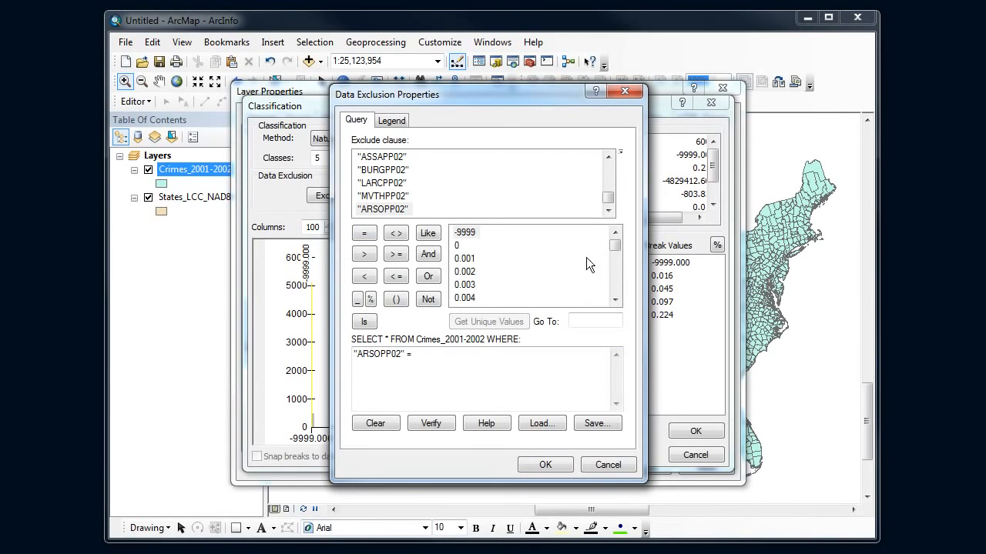
{"action": "double_click", "coordinate": [465, 232]}
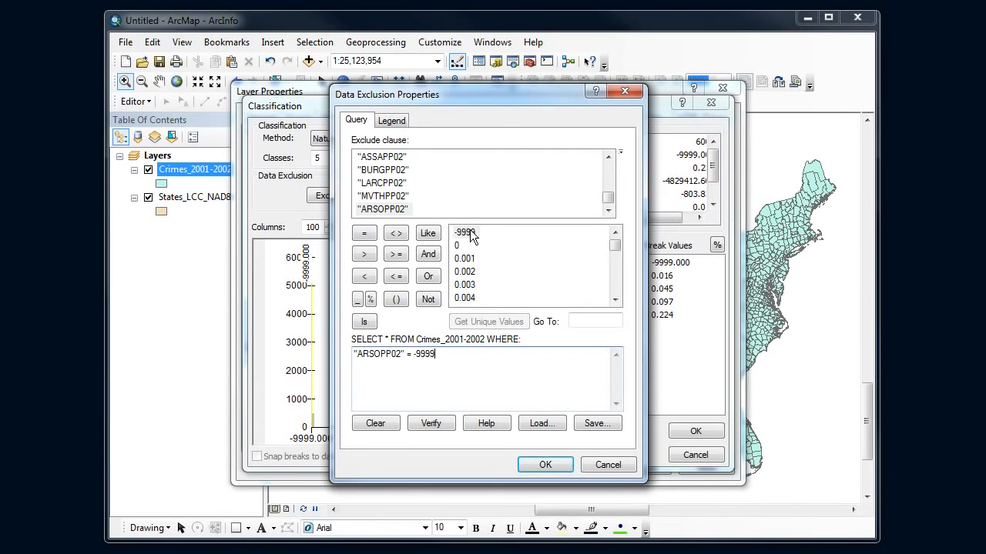
{"action": "left_click", "coordinate": [534, 467]}
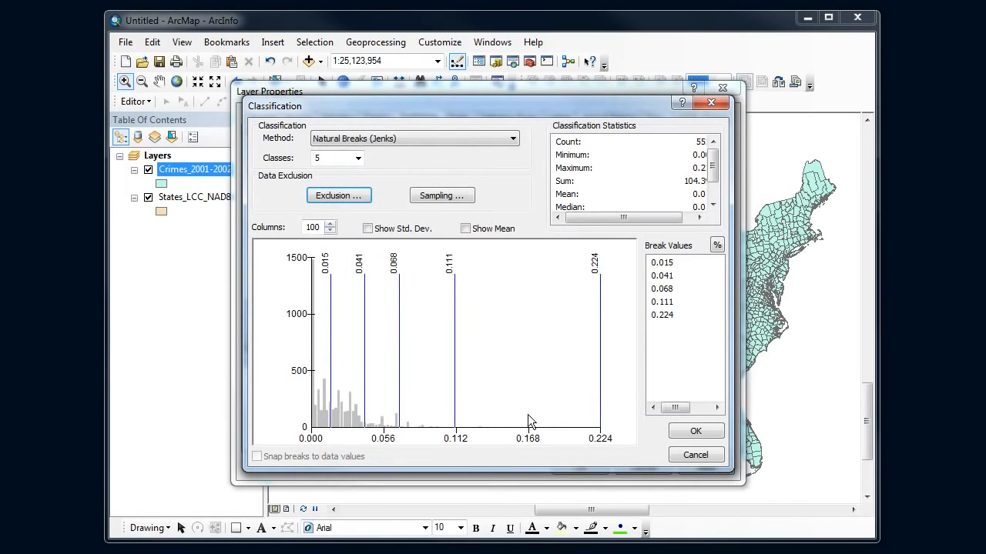
{"action": "left_click", "coordinate": [685, 432]}
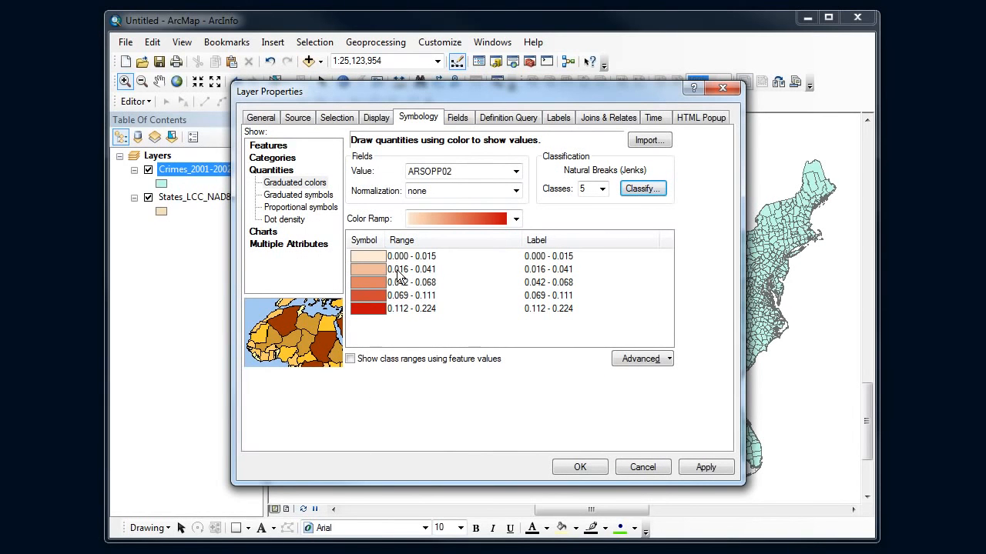
{"action": "left_click", "coordinate": [579, 469]}
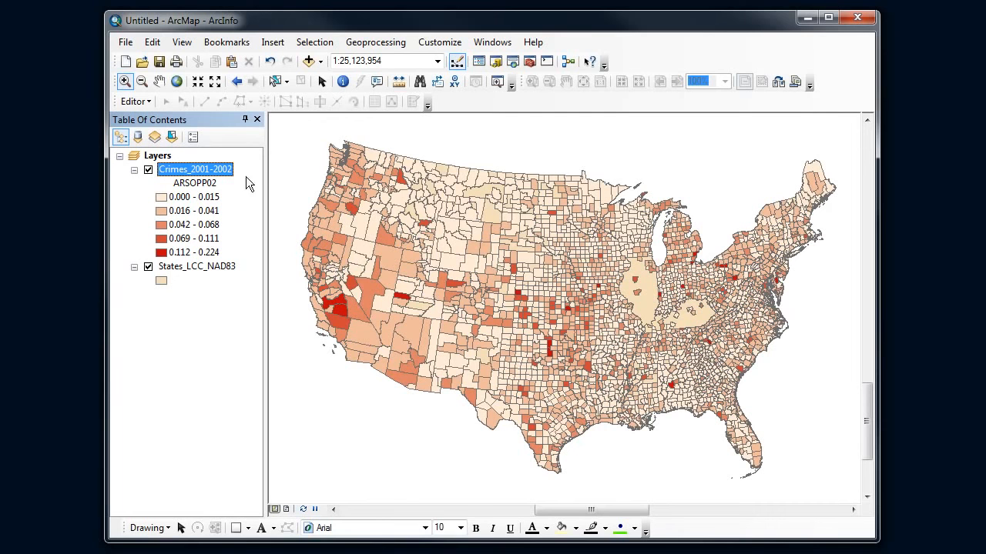
Review the symbology settings in the Crimes_2001-2002 layer properties and close them without changes.
{"action": "right_click", "coordinate": [229, 172]}
{"action": "left_click", "coordinate": [298, 495]}
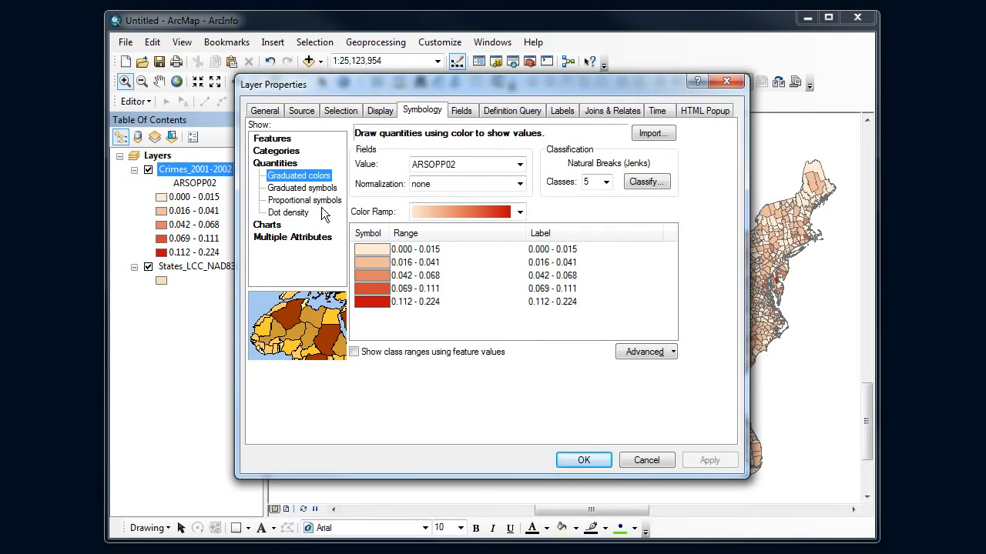
{"action": "left_click", "coordinate": [646, 460]}
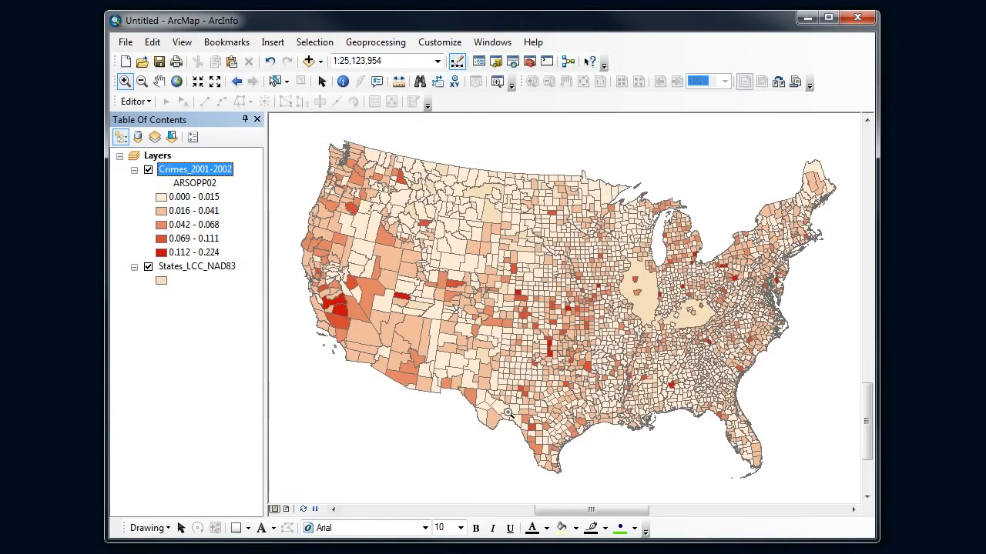